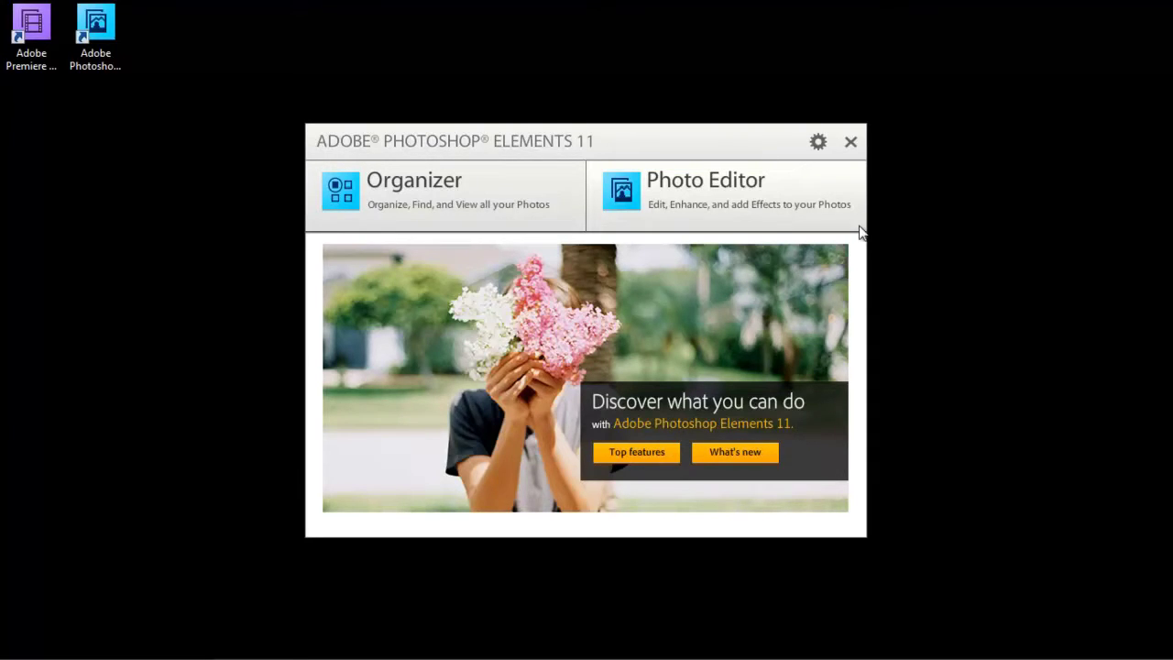
Launch Photoshop Elements 11 from its desktop shortcut to reach the welcome screen
click(408, 195)
click(819, 143)
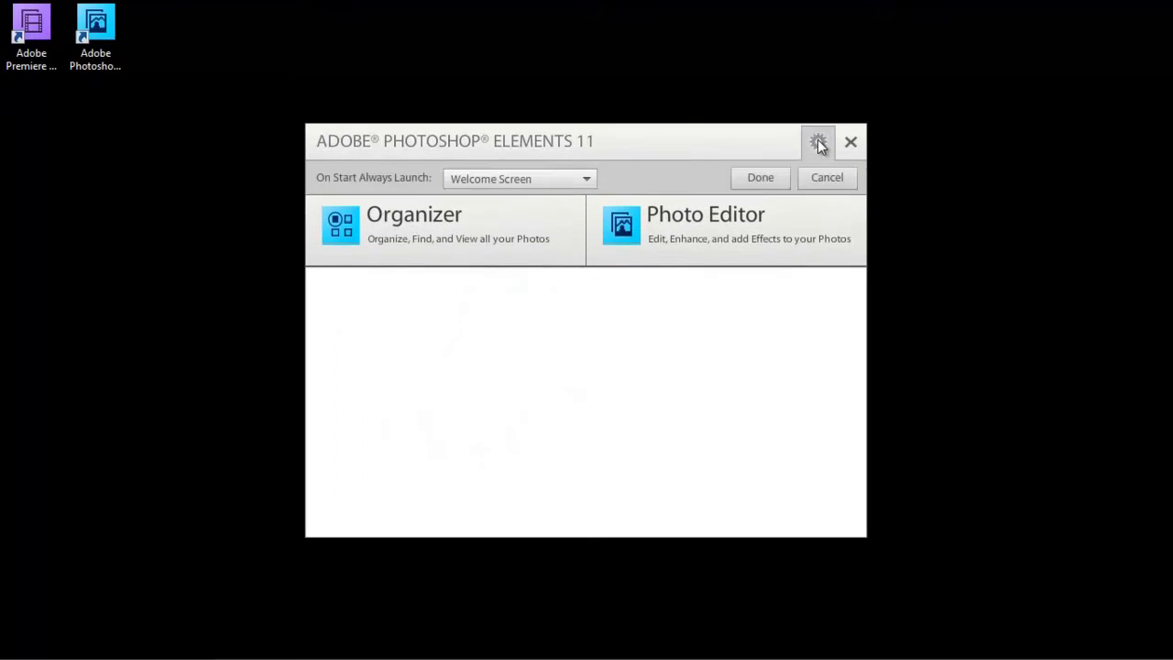
click(544, 184)
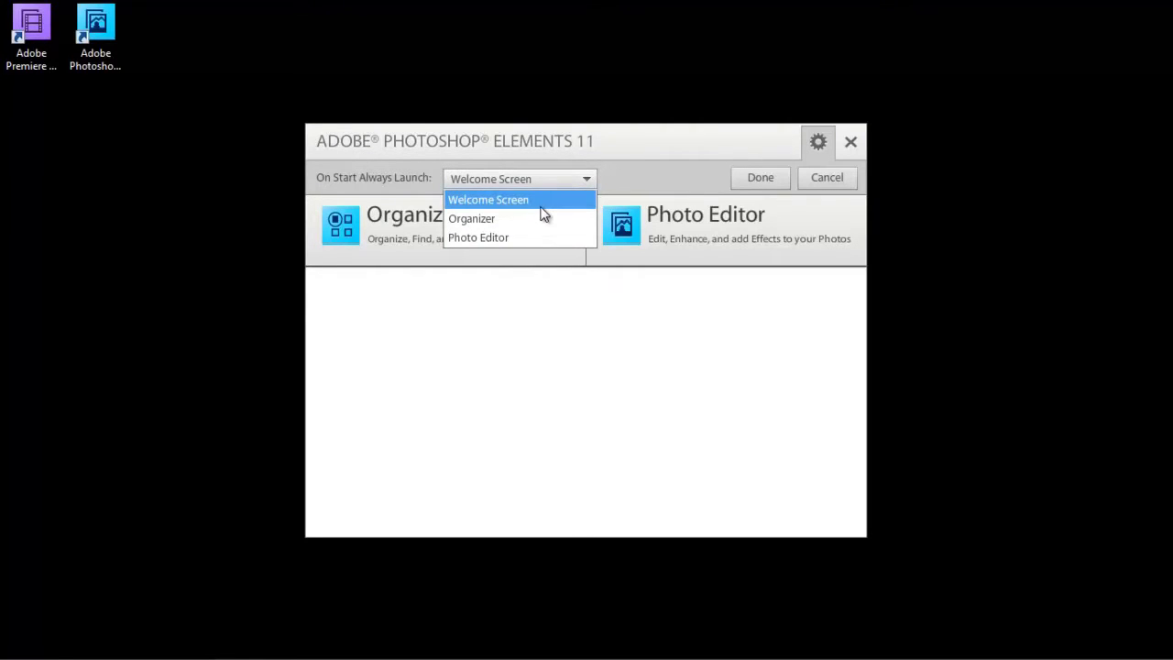
click(807, 183)
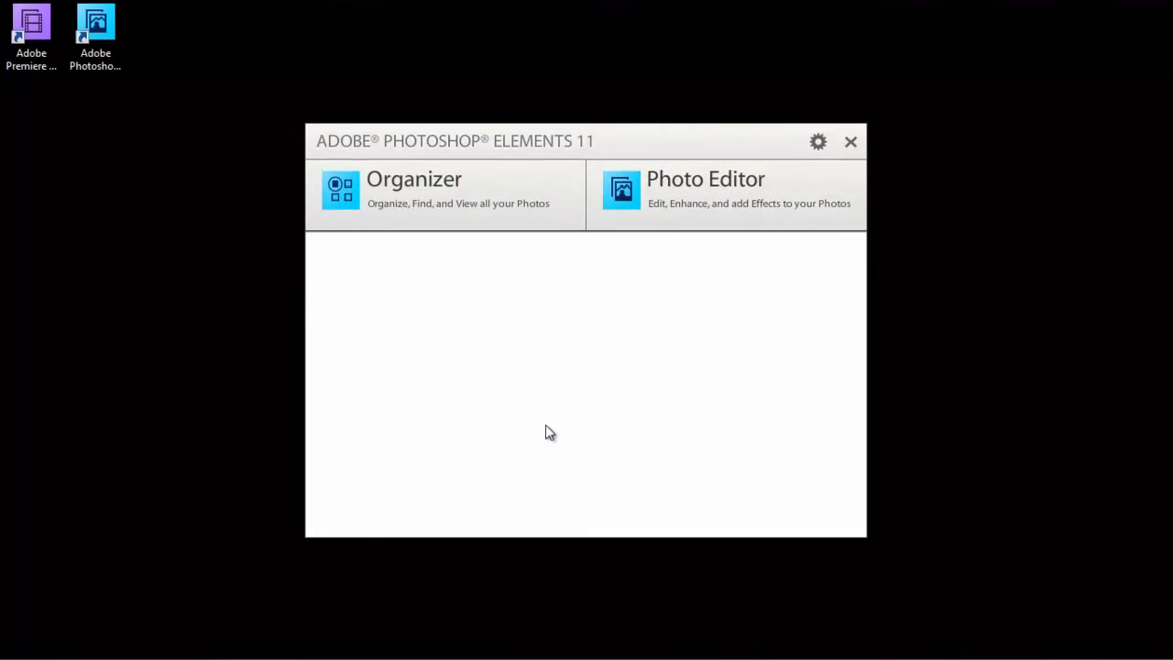
click(706, 200)
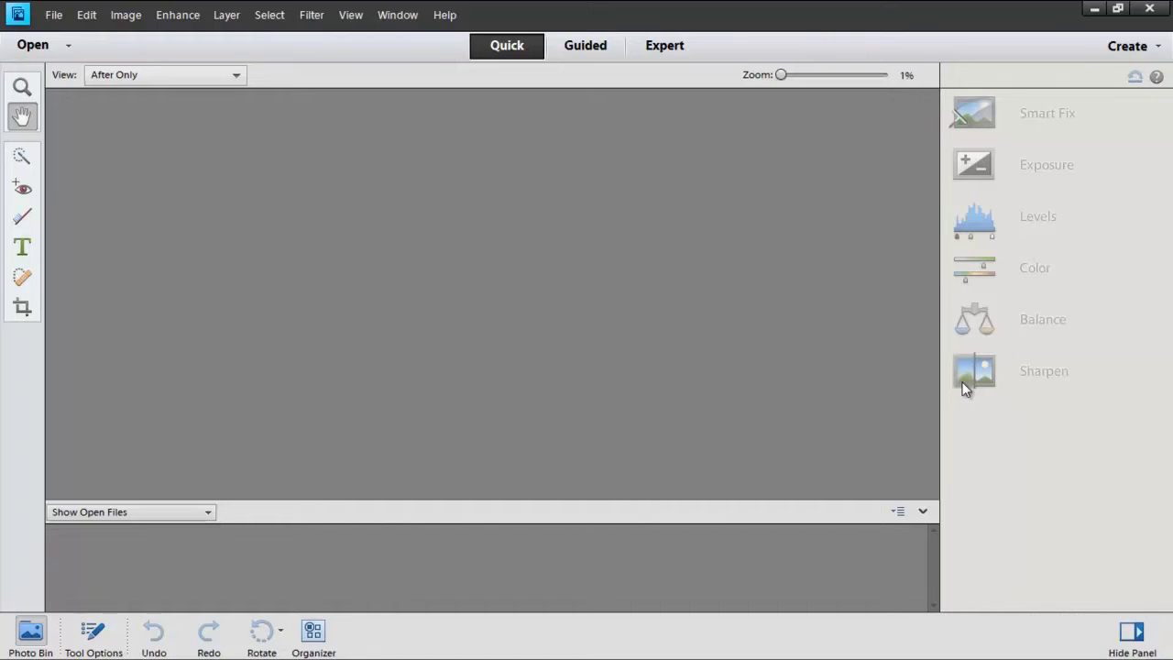
Reopen the recently edited snail photo IMG_20120501_071638.jpg in Quick mode
click(53, 15)
mouse_move(183, 84)
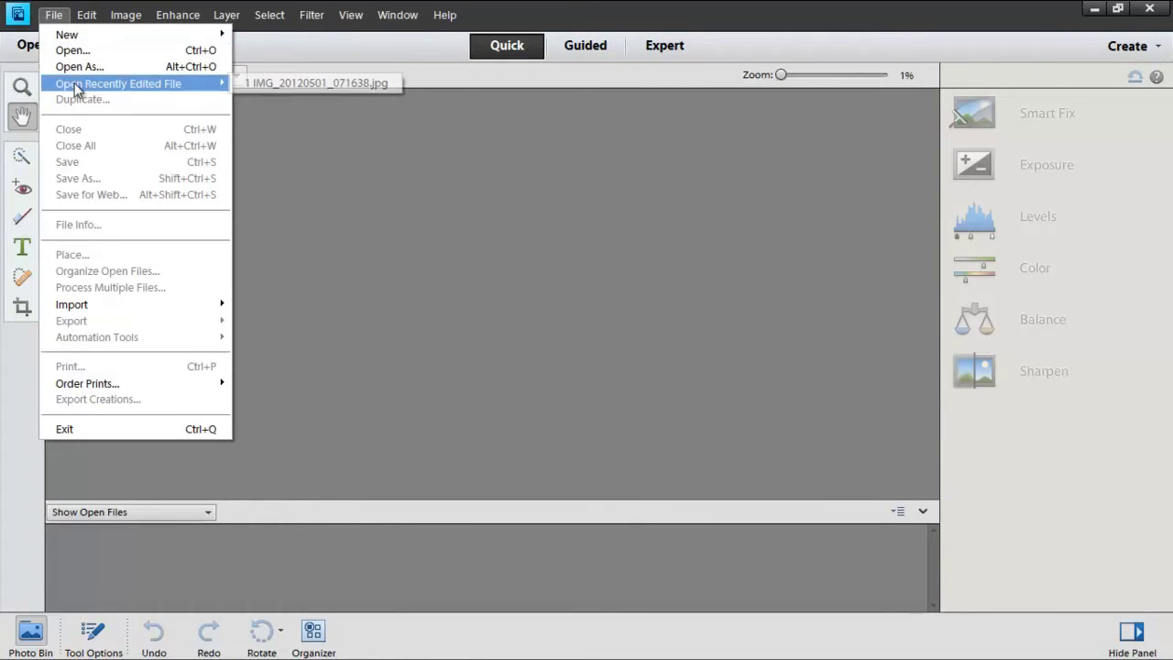
click(284, 83)
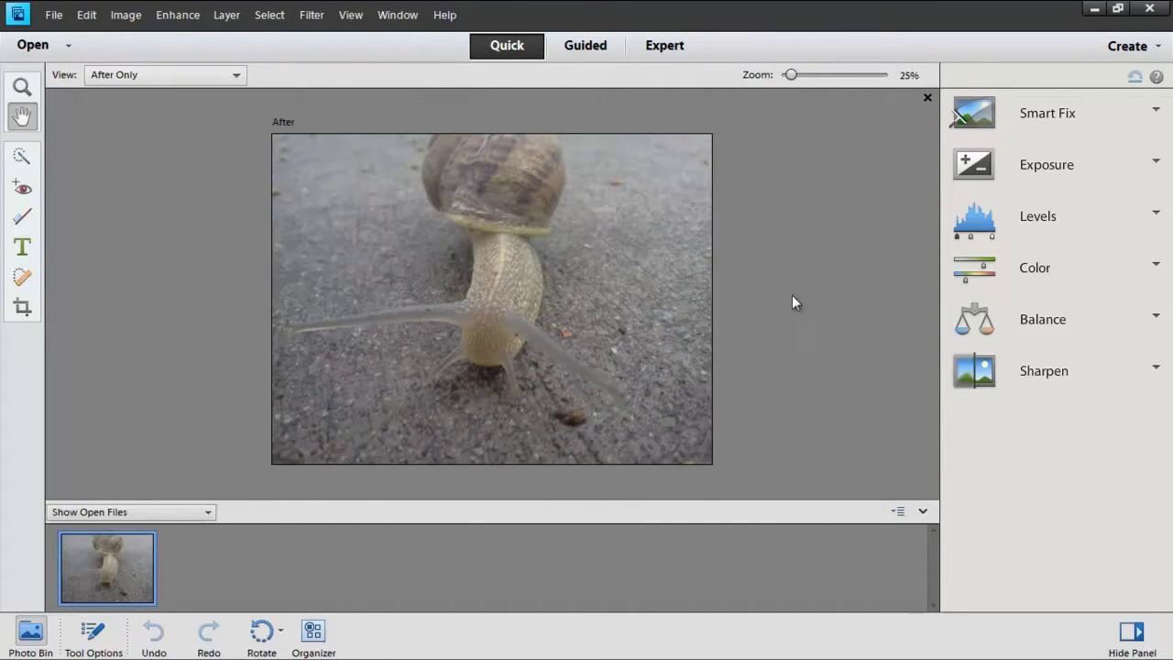
click(1014, 118)
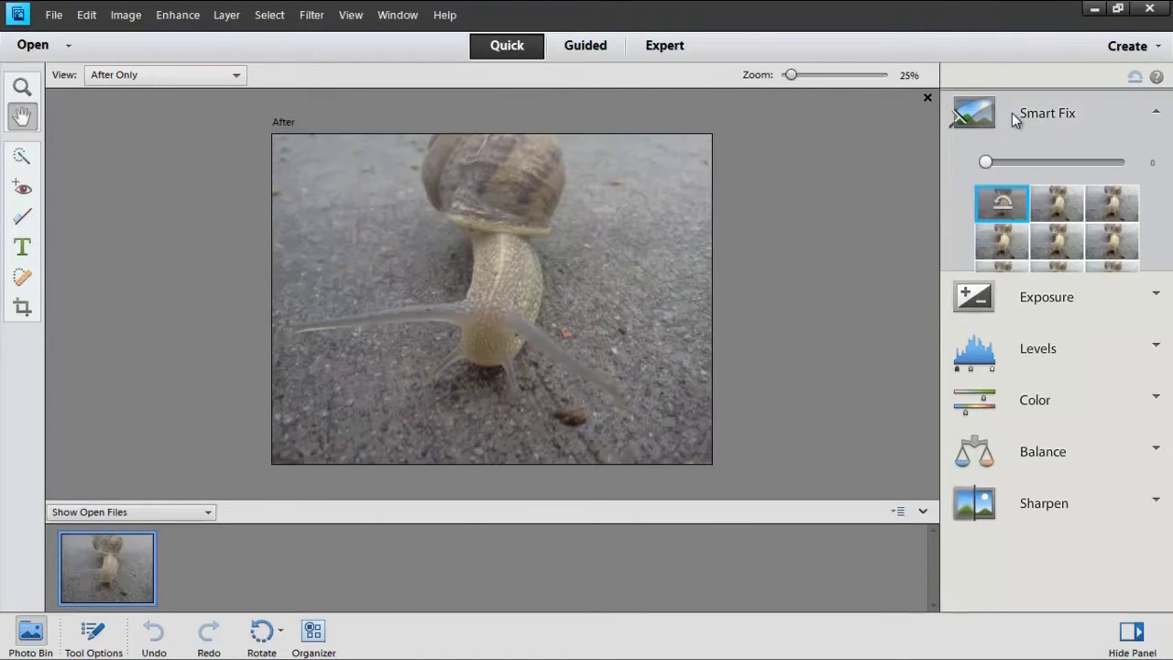
drag(986, 162, 1032, 163)
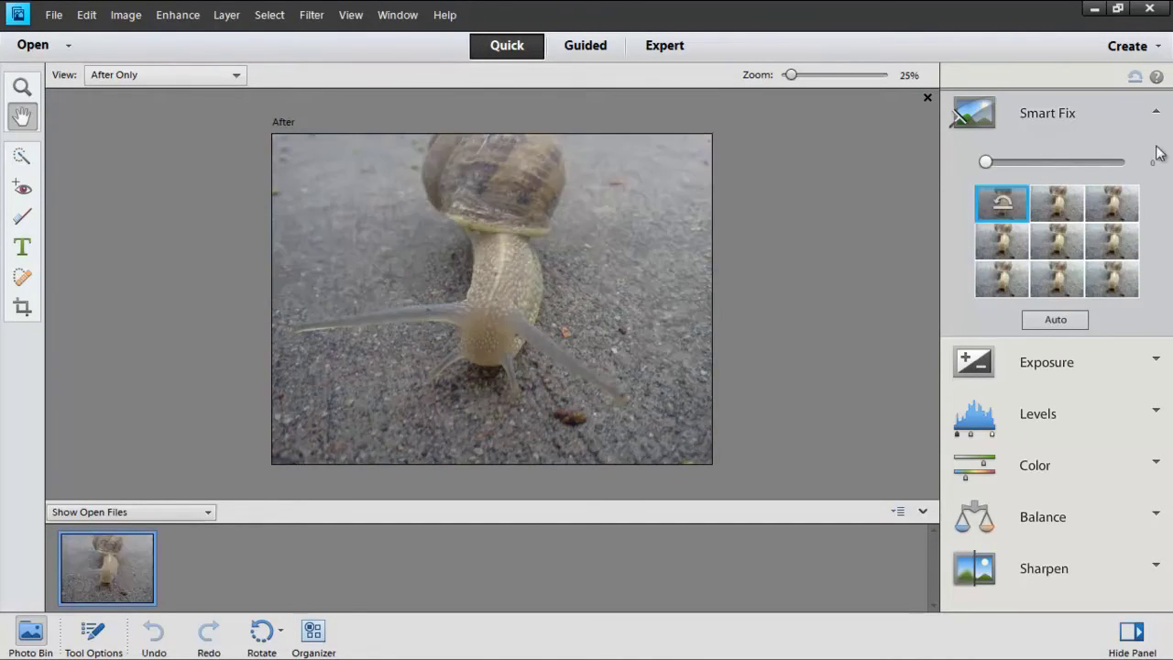
click(1157, 114)
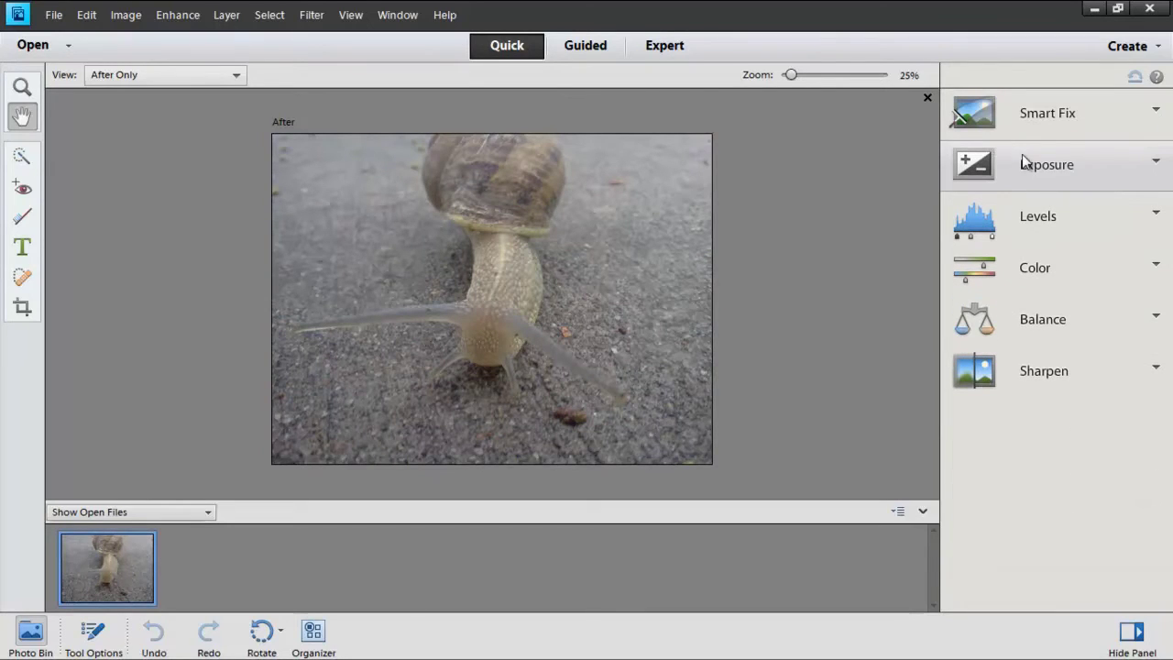
click(1021, 154)
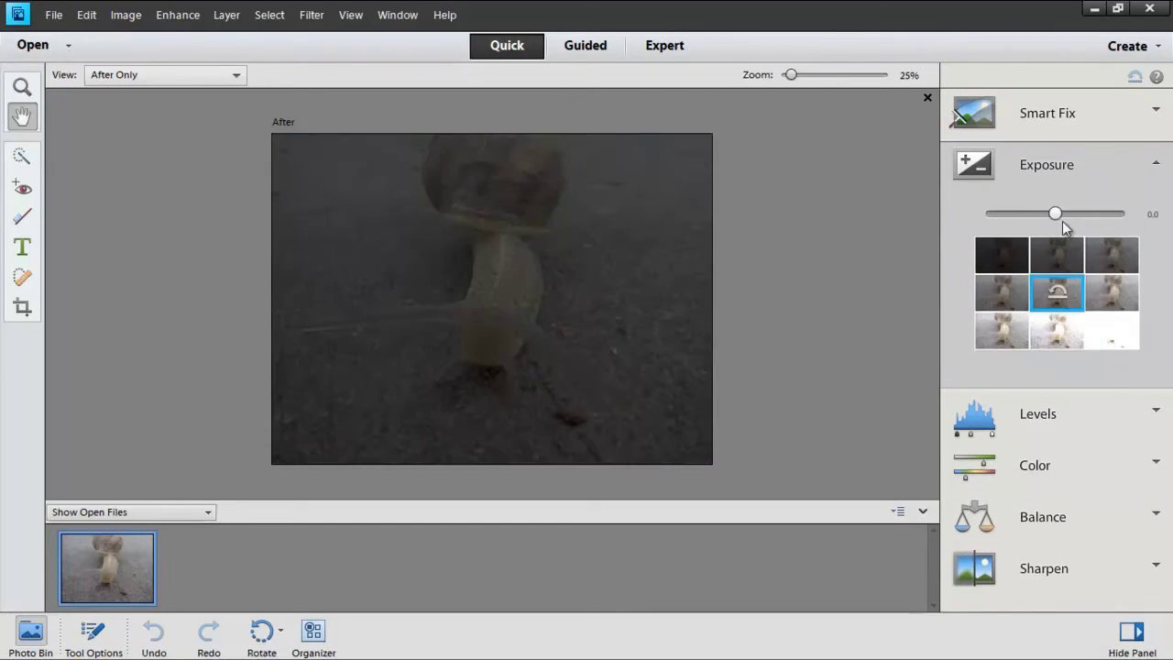
mouse_move(1056, 213)
mouse_down()
mouse_move(1069, 214)
mouse_move(1029, 215)
mouse_move(1072, 214)
mouse_up()
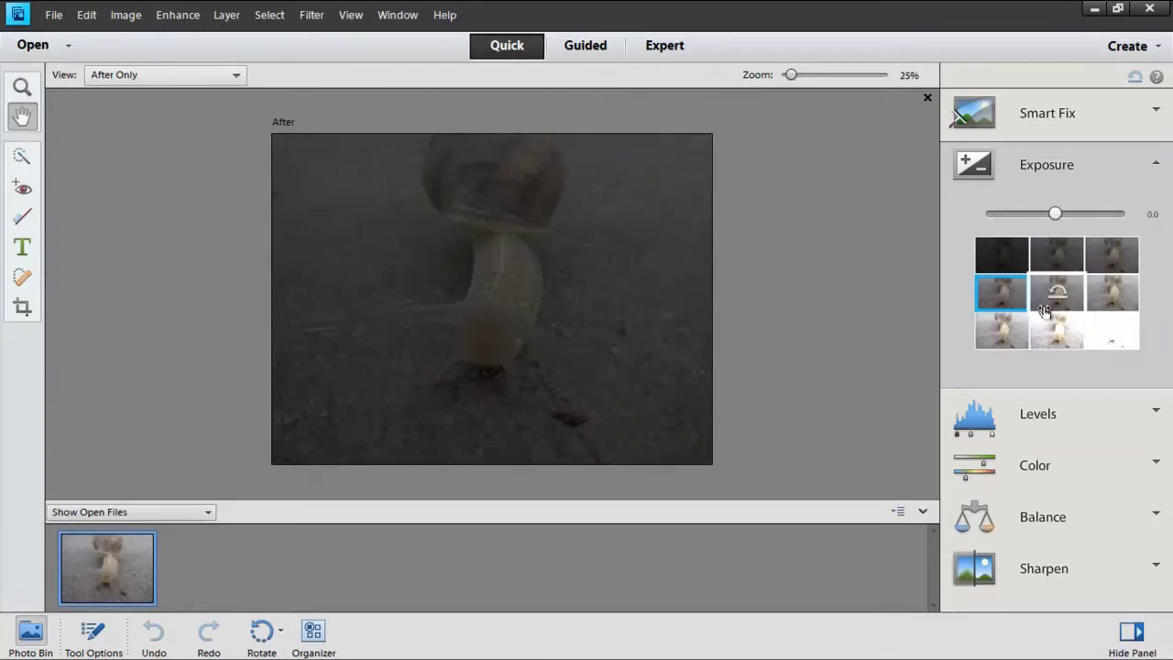
click(1056, 293)
click(1156, 176)
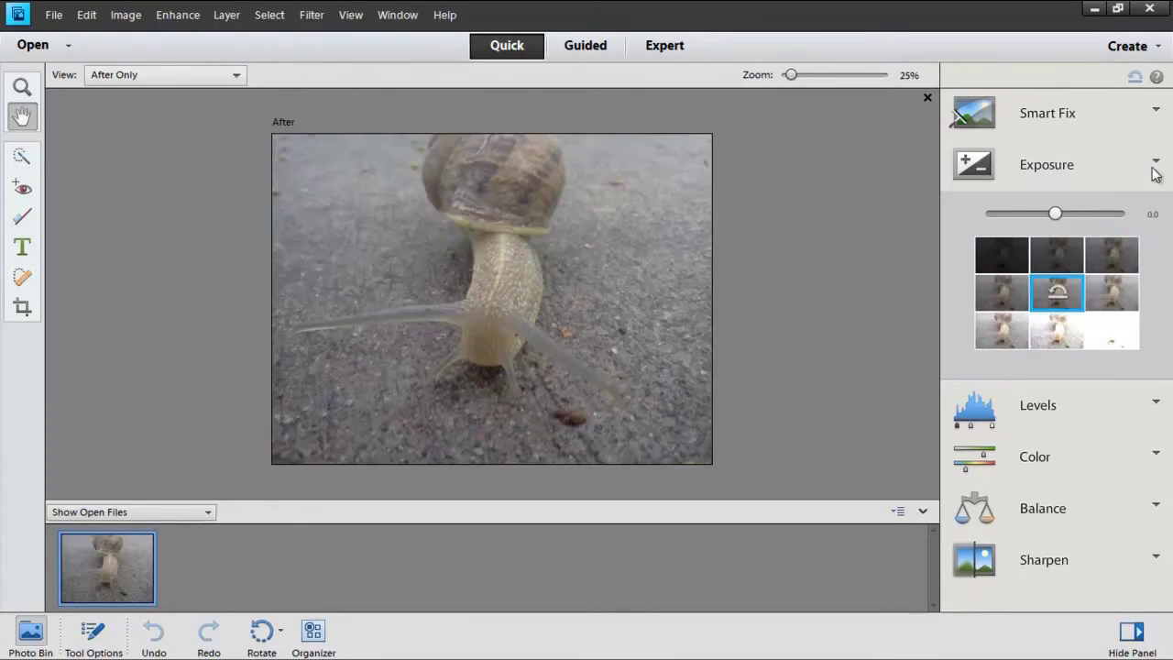
Tweak the snail photo's Levels: deepen shadows, adjust midtones, and preview then reset highlights
click(1155, 216)
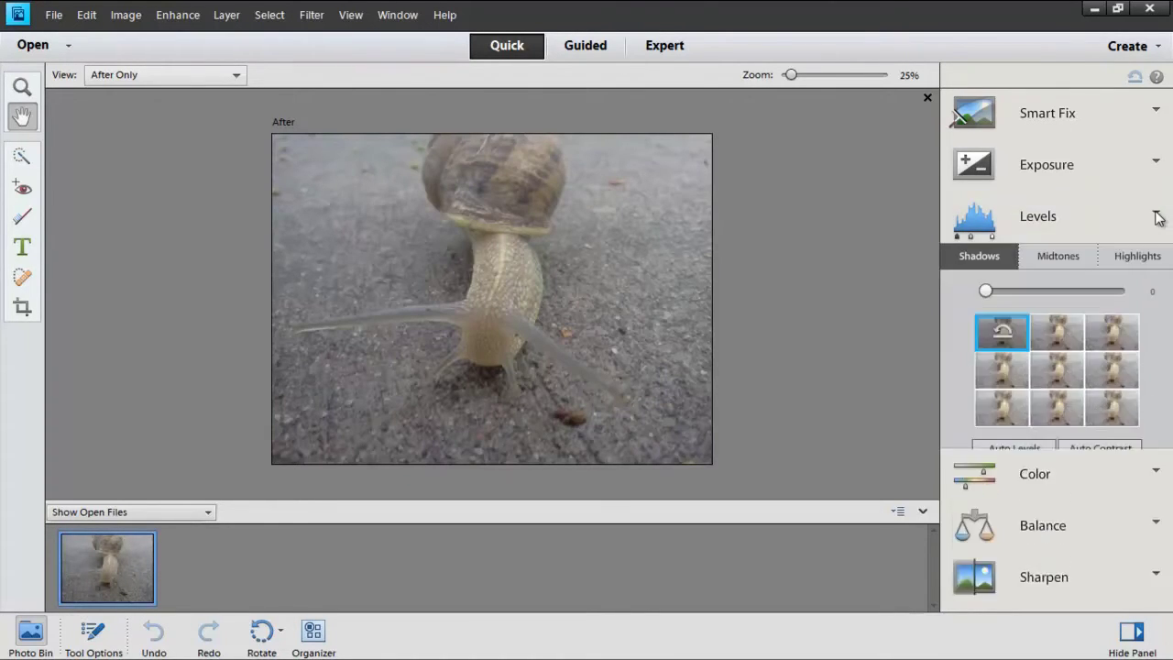
click(1155, 217)
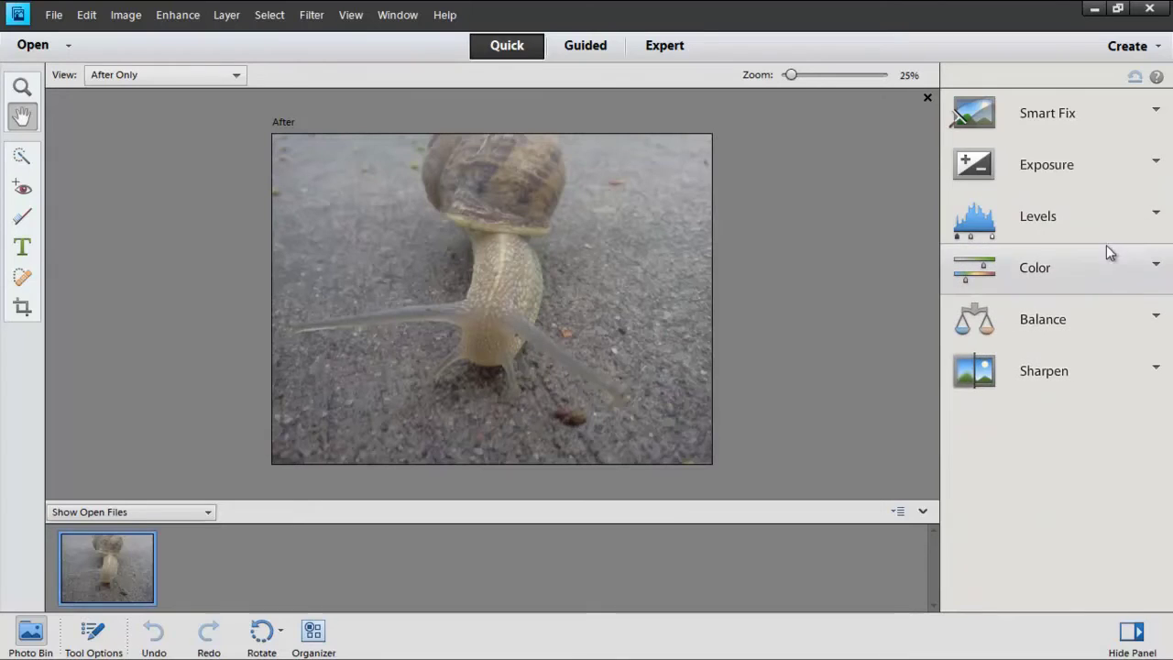
click(1155, 216)
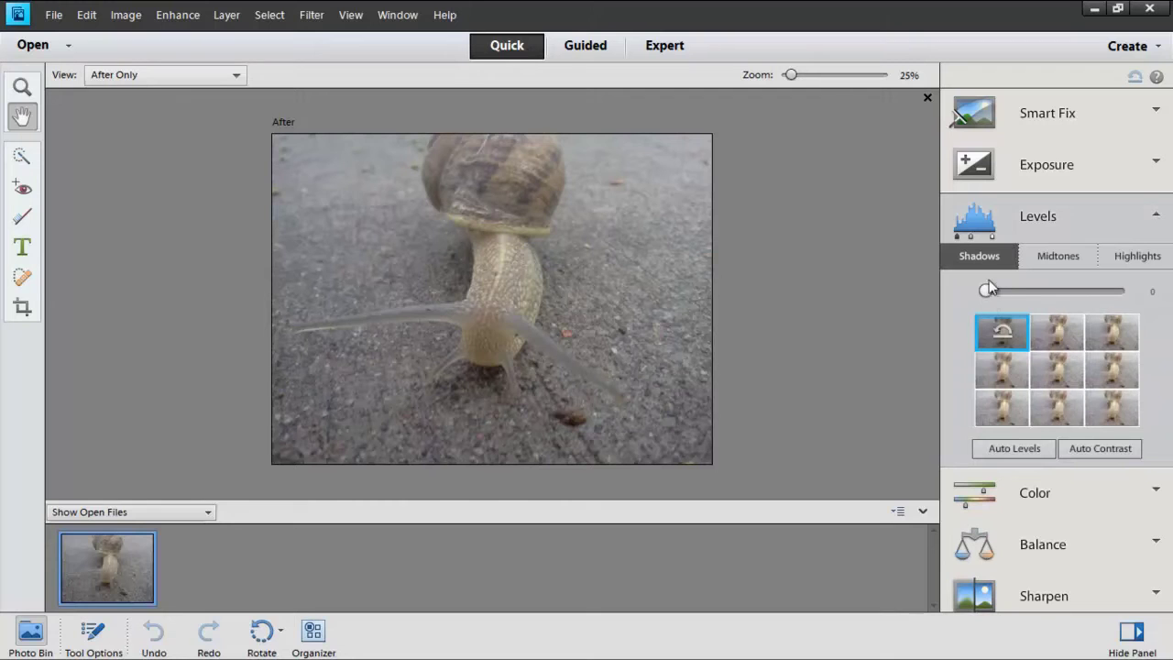
drag(986, 291, 1005, 293)
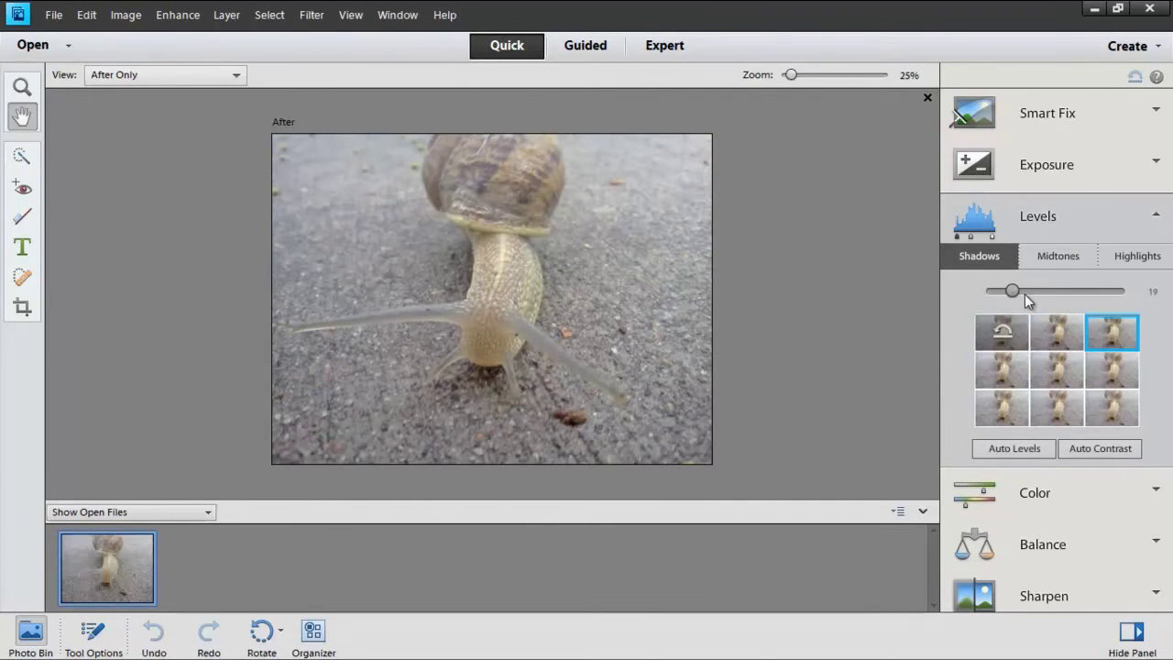
click(1051, 256)
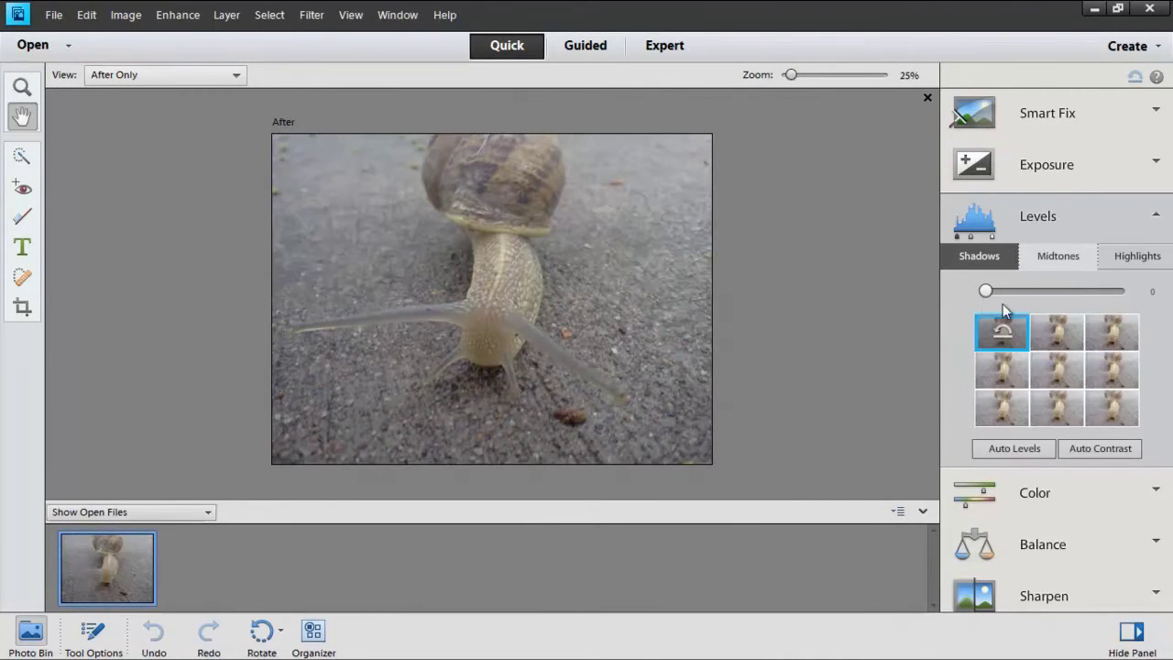
mouse_move(1054, 293)
mouse_down()
mouse_move(1033, 291)
mouse_move(1094, 292)
mouse_move(1052, 295)
mouse_move(1066, 291)
mouse_up()
click(1132, 257)
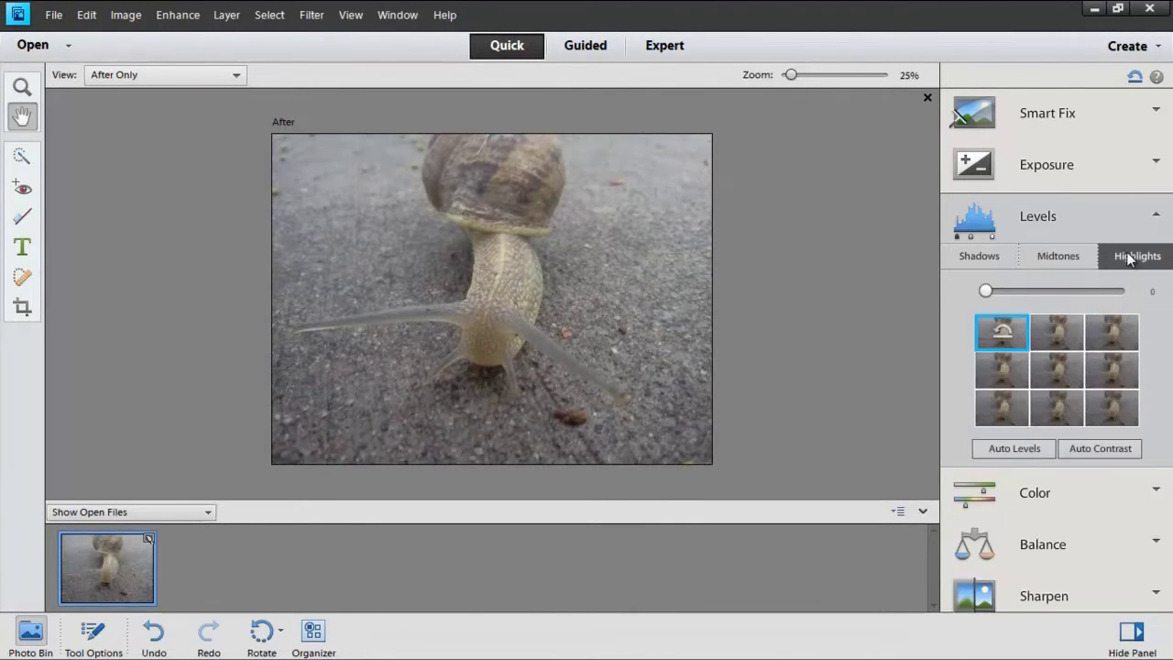
drag(988, 291, 959, 291)
Collapse Levels and move on to Color saturation (-22) and Balance temperature adjustments
click(1132, 229)
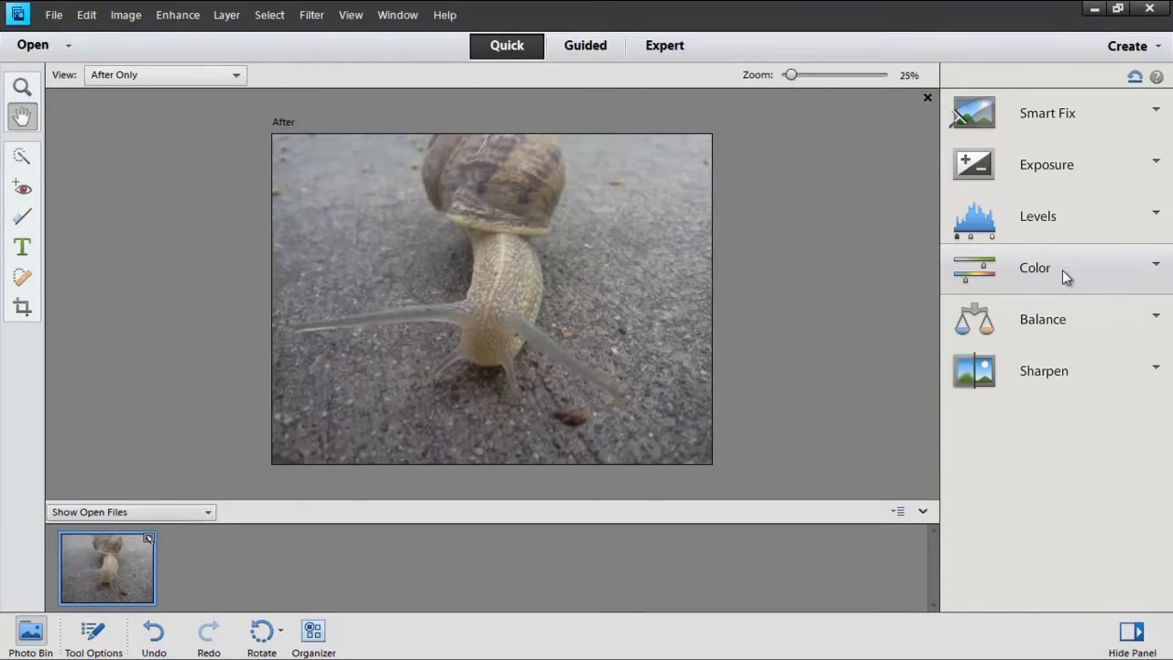
click(1062, 270)
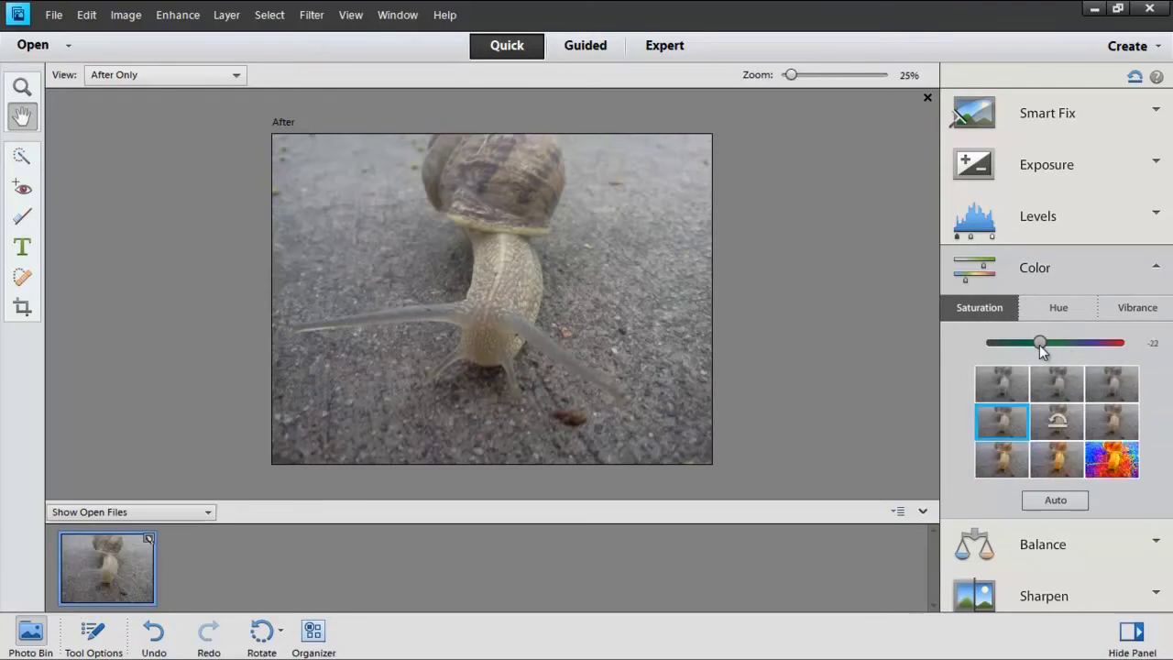
click(1099, 544)
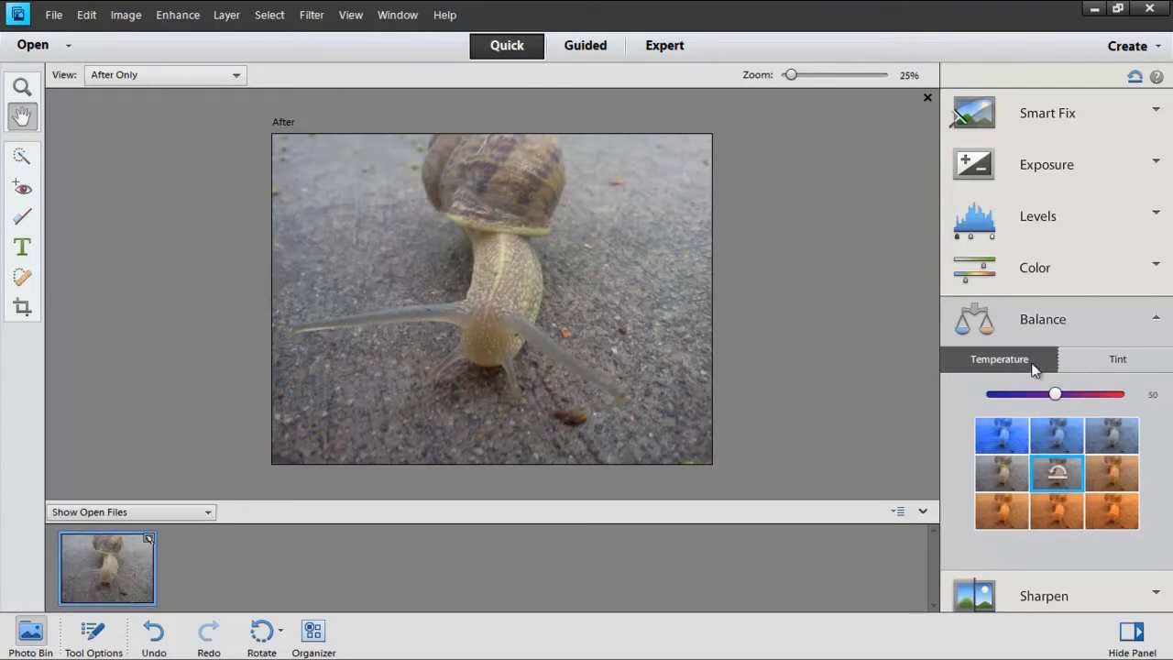
Warm the photo's temperature to 60 and apply the 250 Sharpen preset
mouse_move(1055, 399)
mouse_down()
mouse_move(1069, 402)
mouse_move(1037, 399)
mouse_move(1057, 401)
mouse_up()
click(1144, 330)
click(1066, 378)
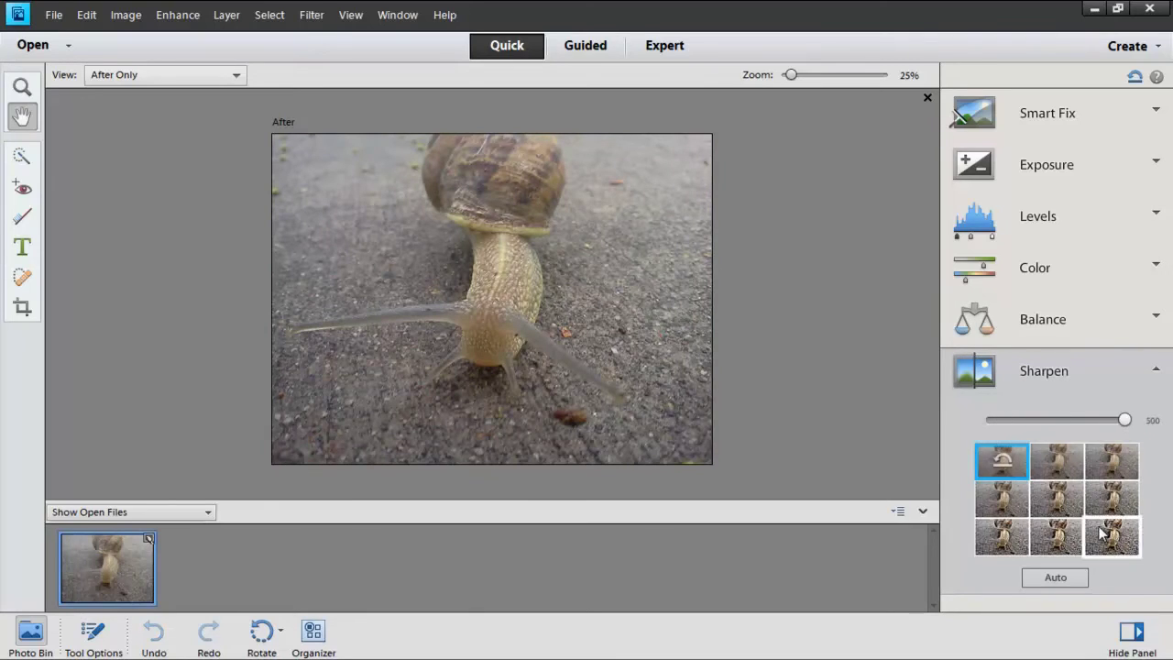
click(1057, 499)
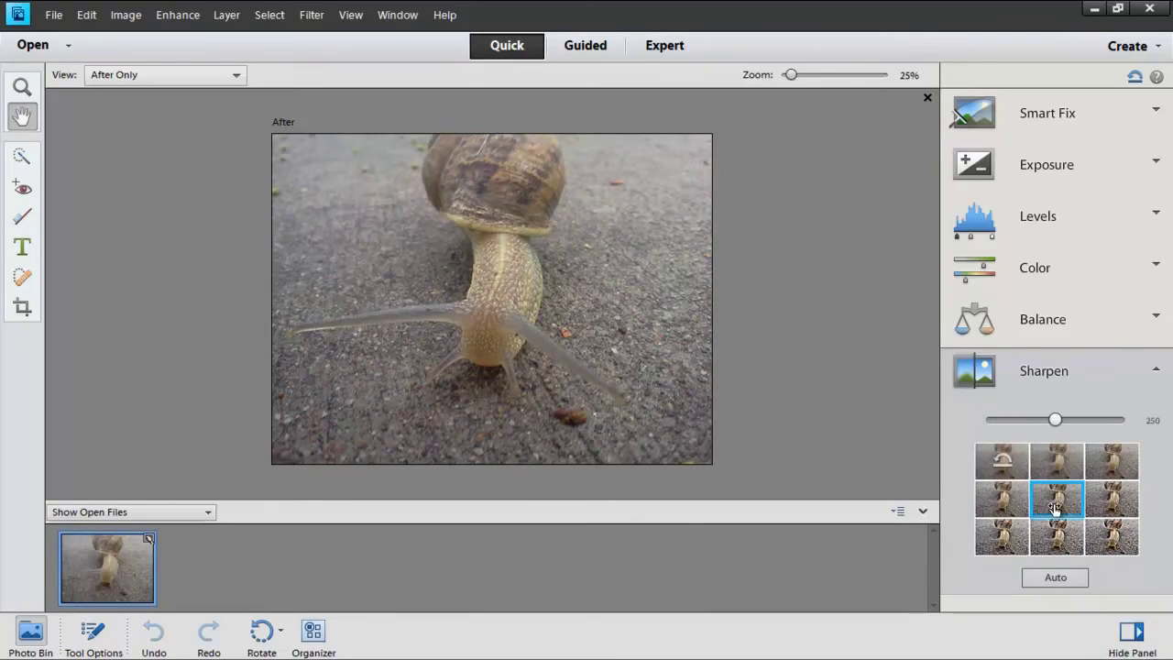
Try other Sharpen amounts on the slider, then switch to the Guided workspace
click(1026, 420)
drag(1091, 420, 985, 448)
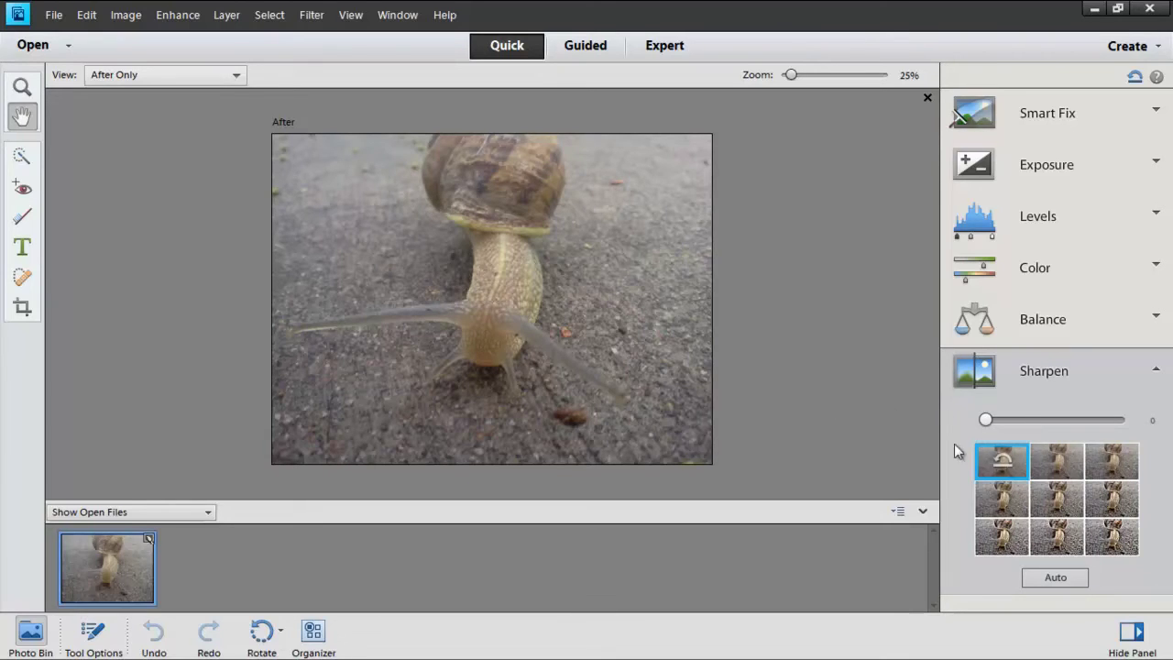
drag(986, 419, 1059, 442)
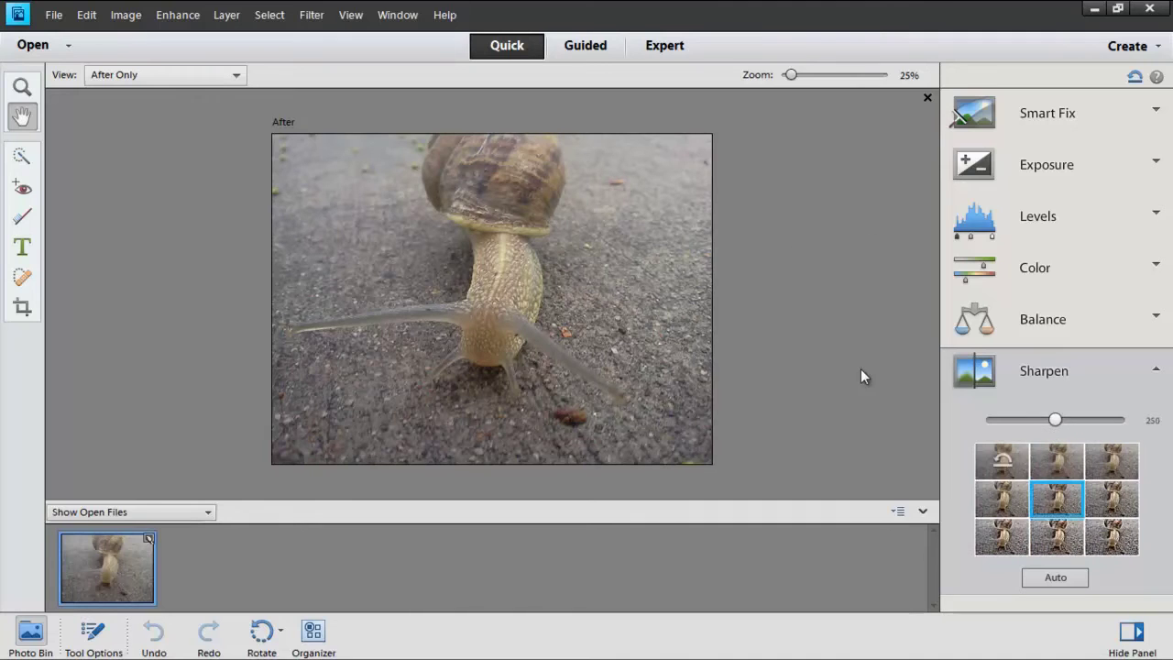
click(591, 48)
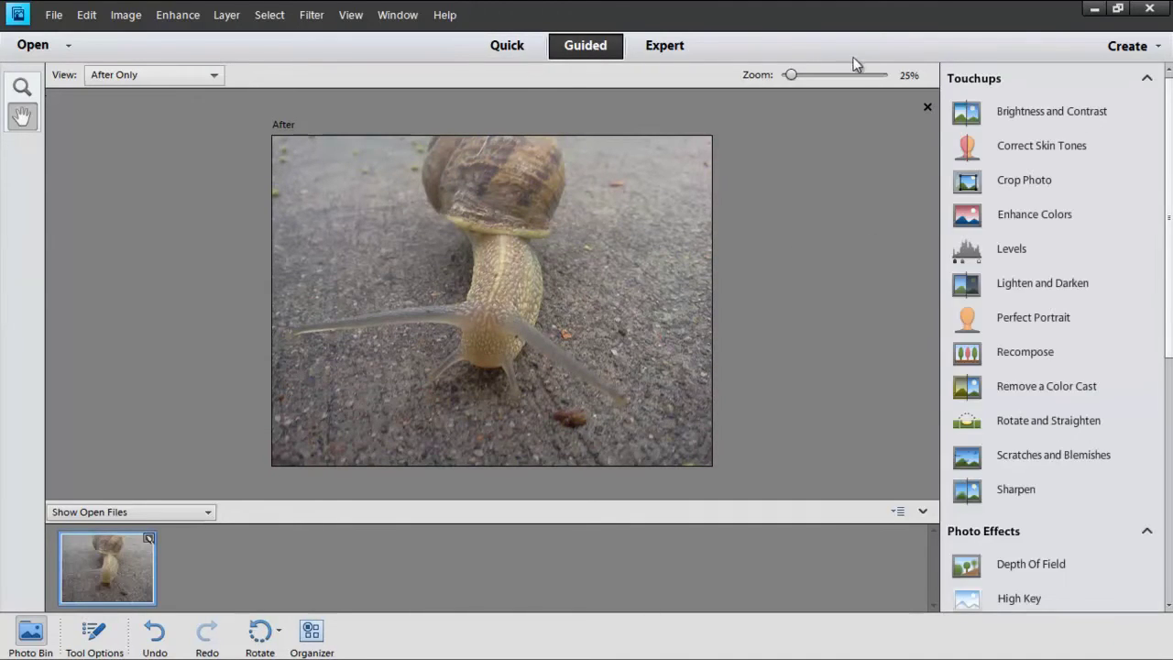
click(1048, 216)
scroll(1167, 163, down, 5)
scroll(1171, 335, down, 3)
scroll(1095, 202, up, 2)
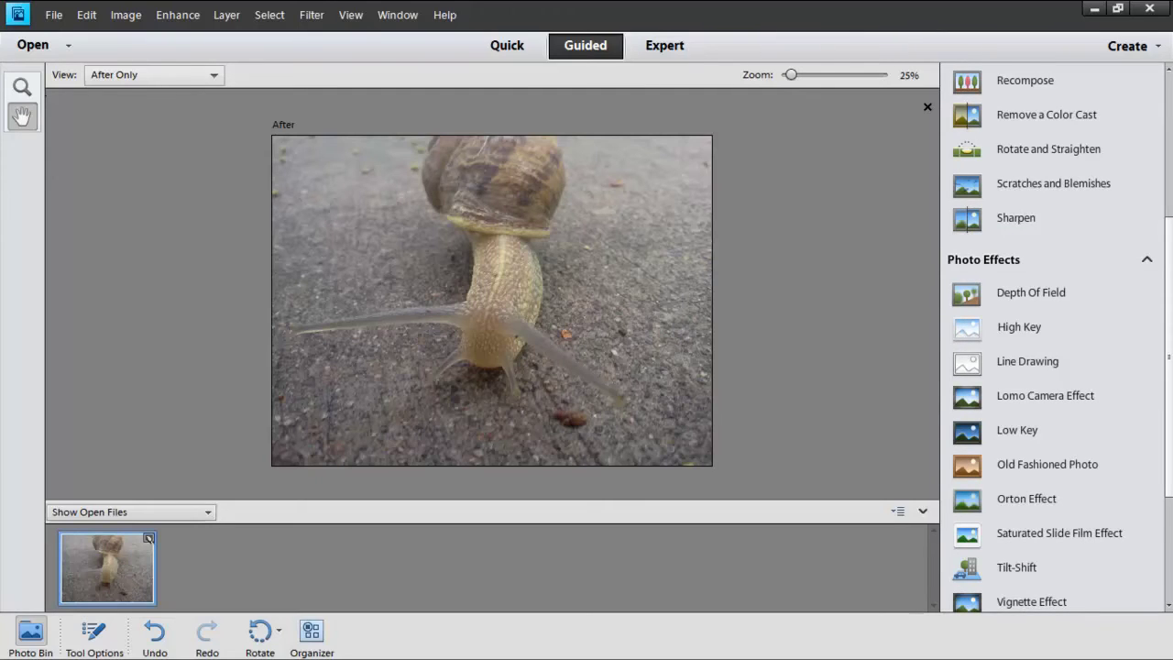
scroll(1054, 248, down, 5)
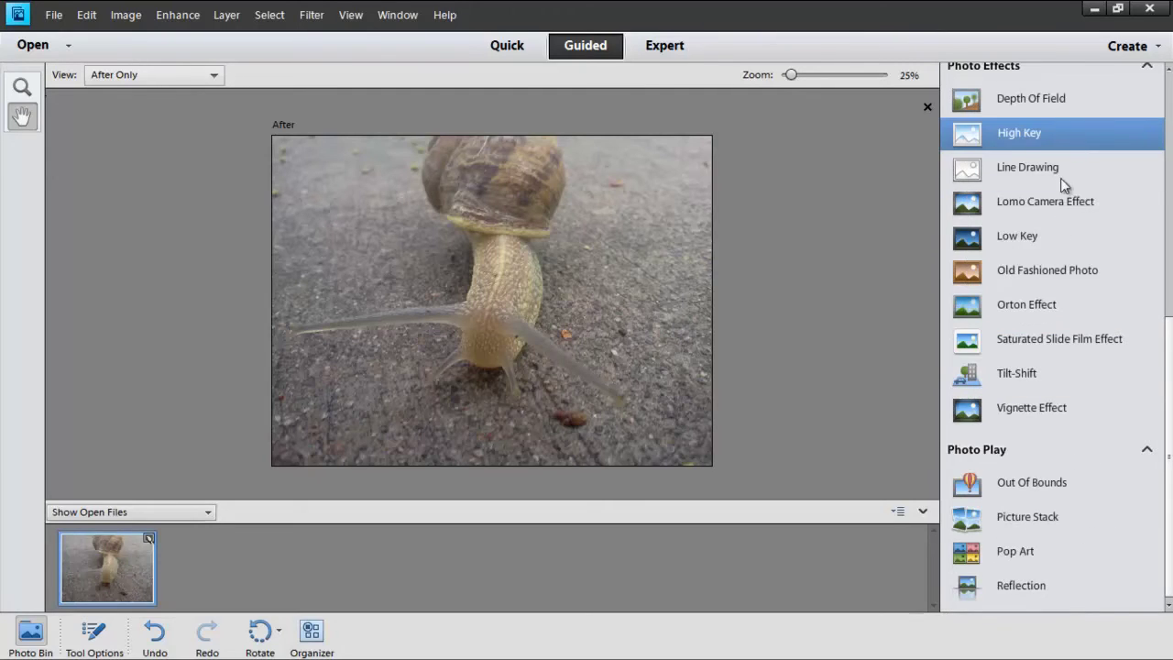
scroll(1168, 407, up, 2)
scroll(1160, 312, up, 3)
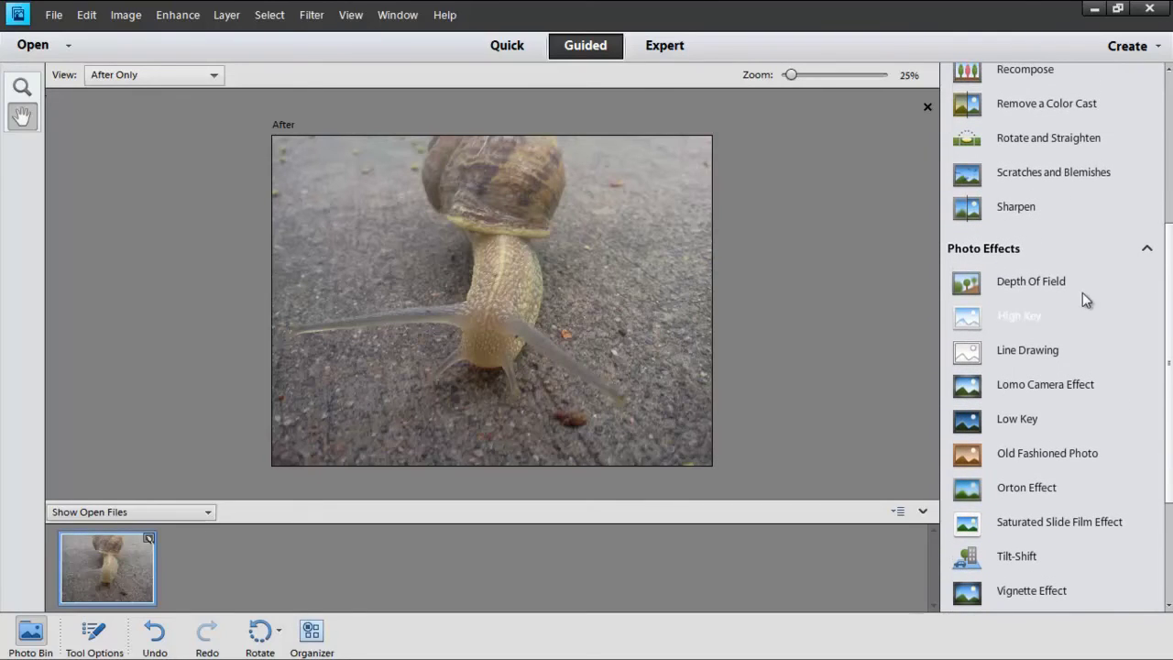
click(675, 51)
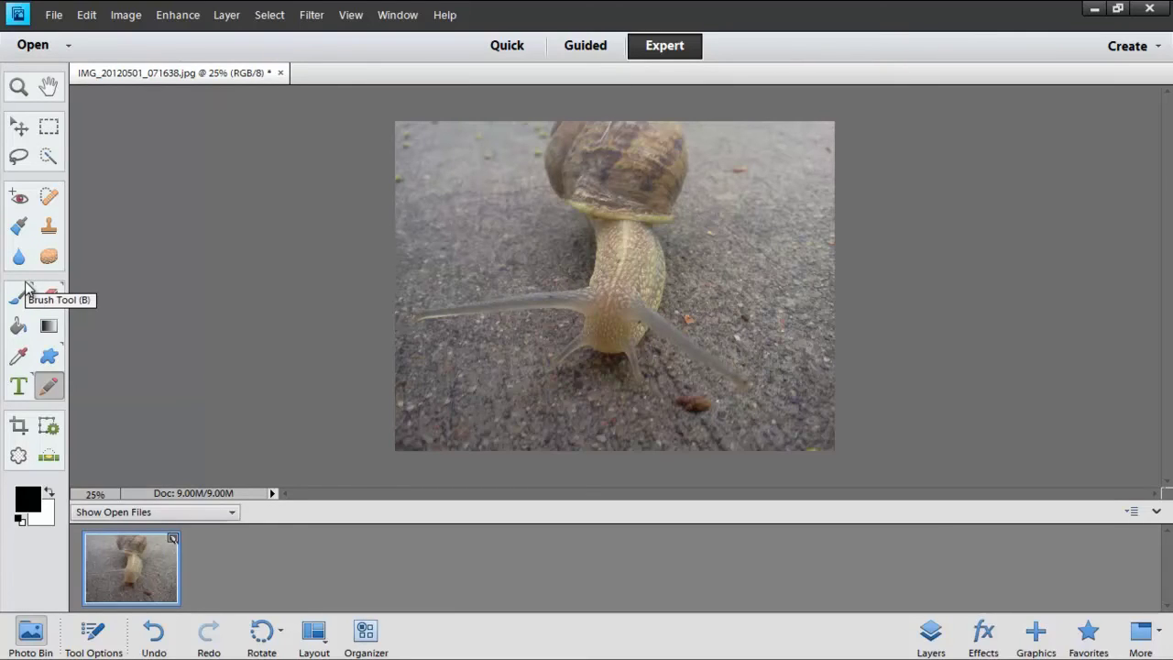
Show and then hide the Layers panel, revealing the single Background layer
click(930, 634)
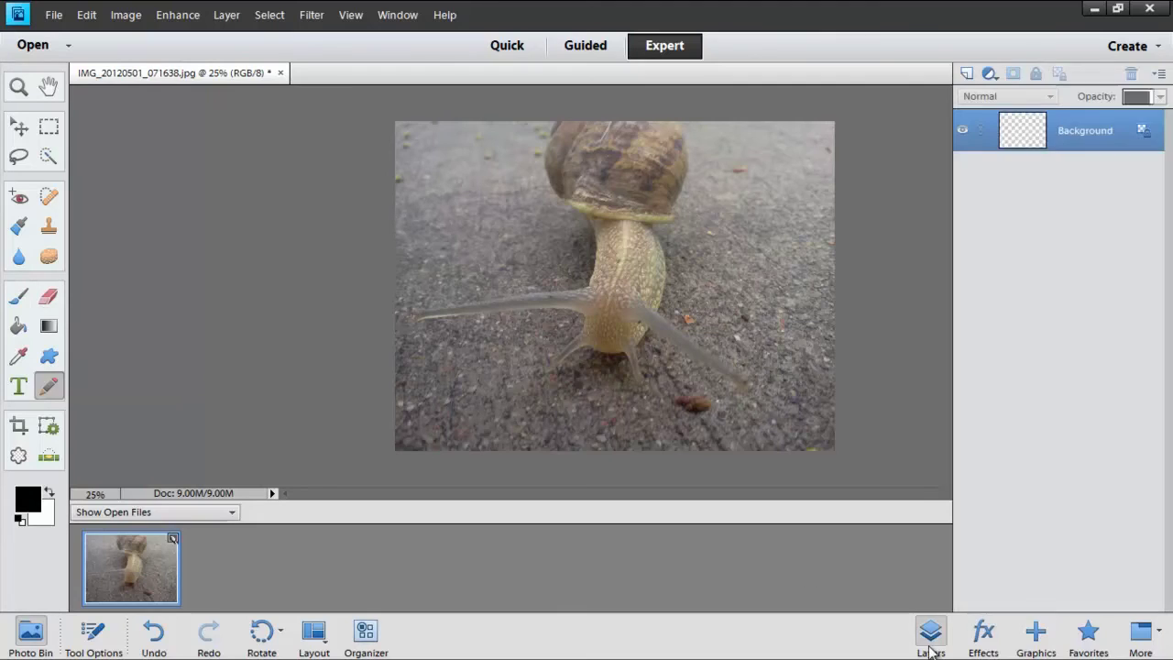
click(933, 647)
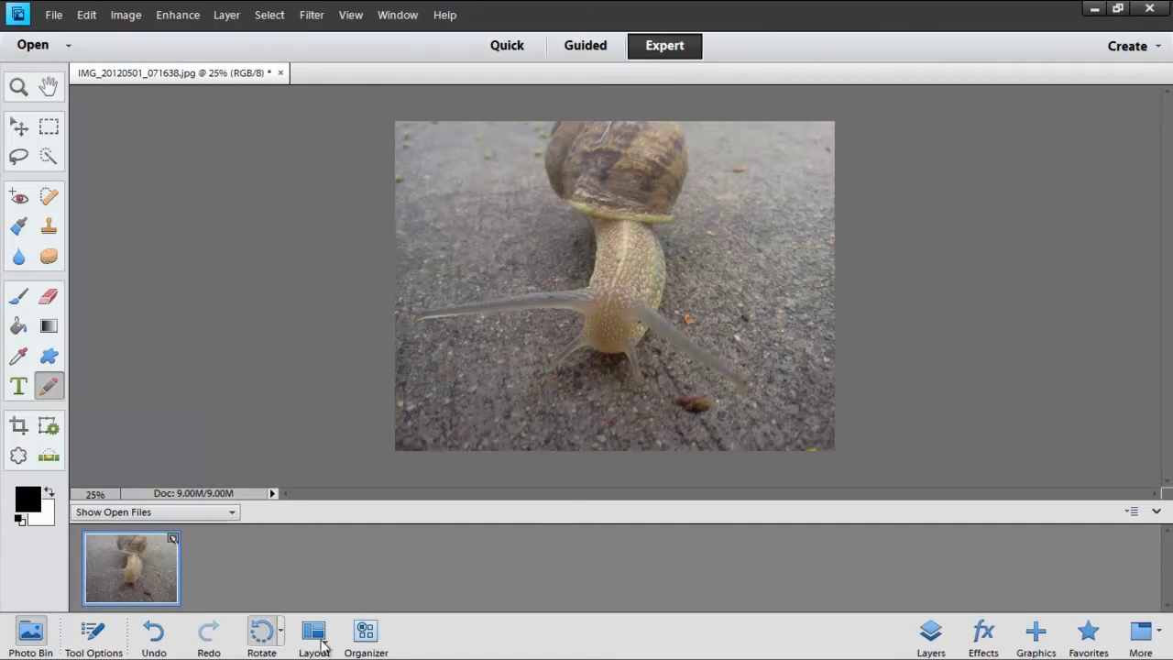
click(365, 632)
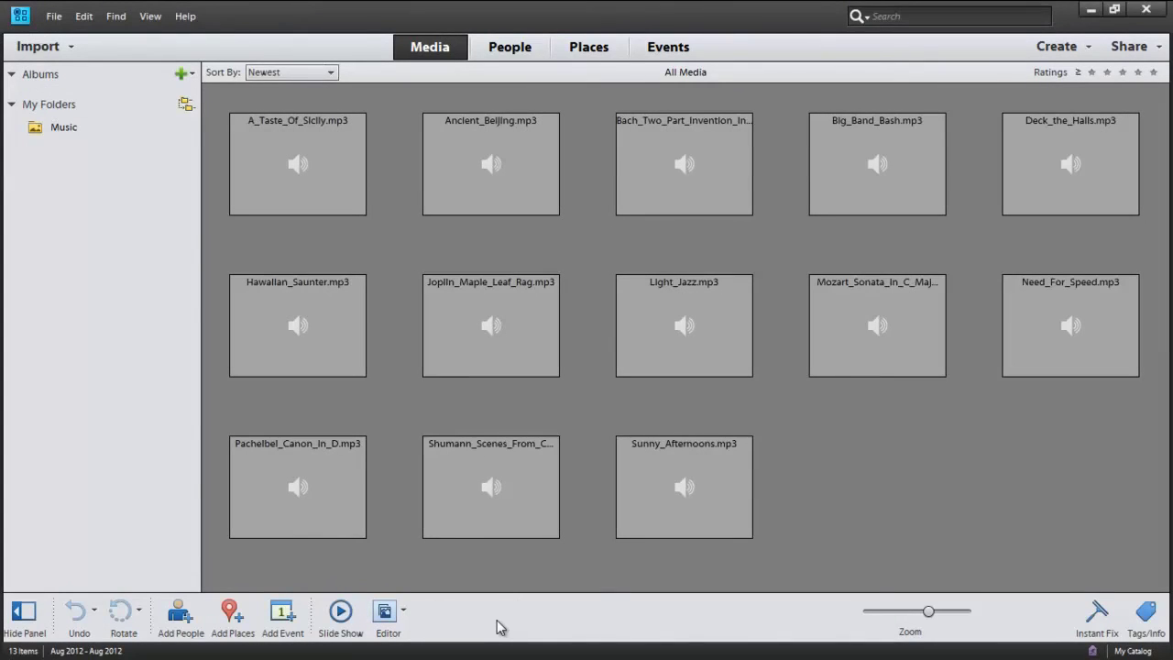
click(385, 619)
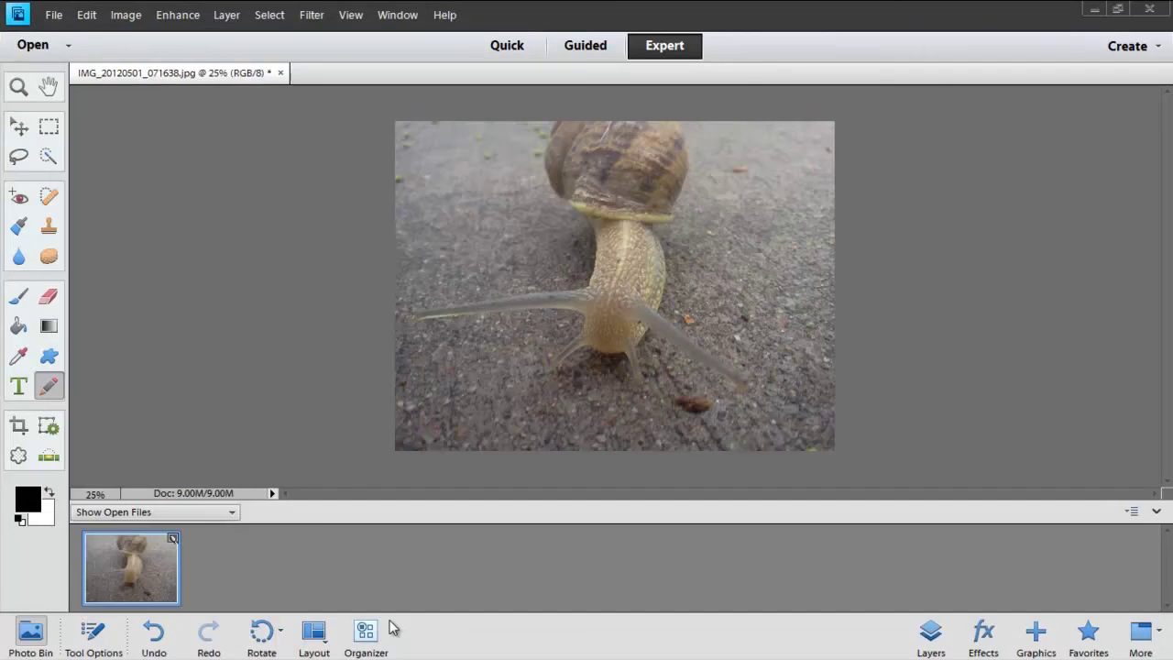